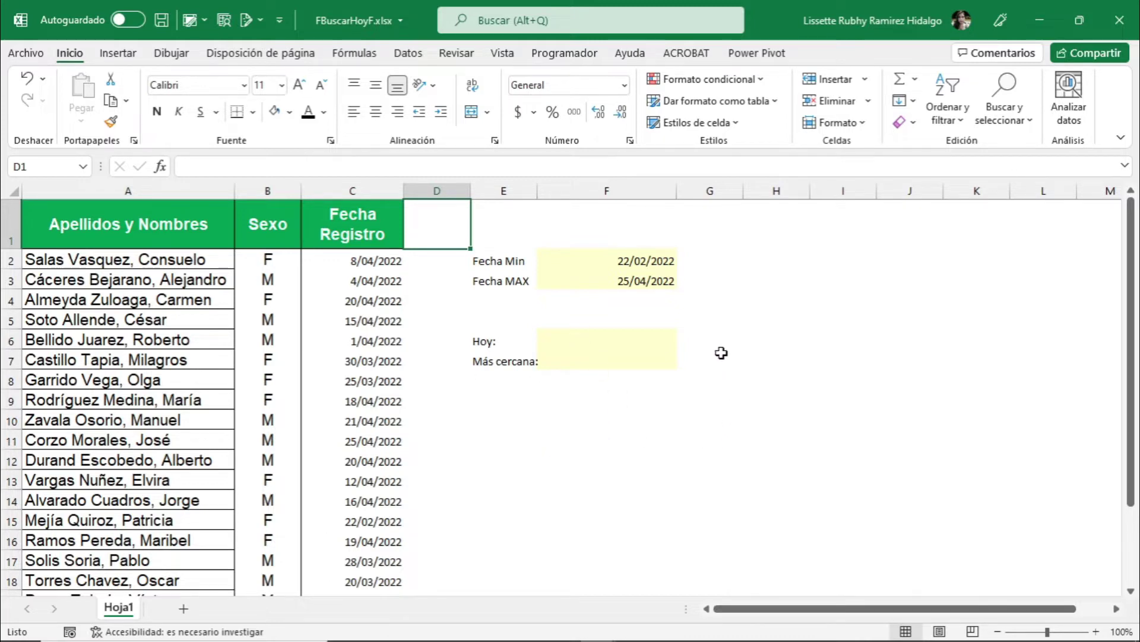
# Step: Inspect the existing formulas behind the Fecha Min and Fecha MAX cells
pyautogui.click(638, 259)
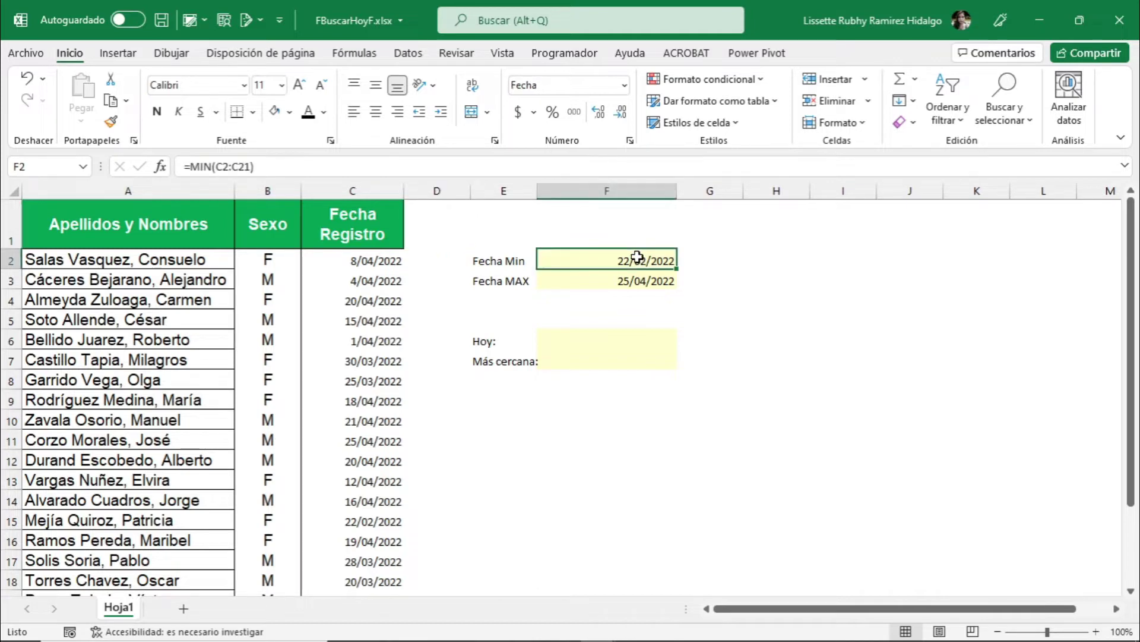
pyautogui.click(630, 279)
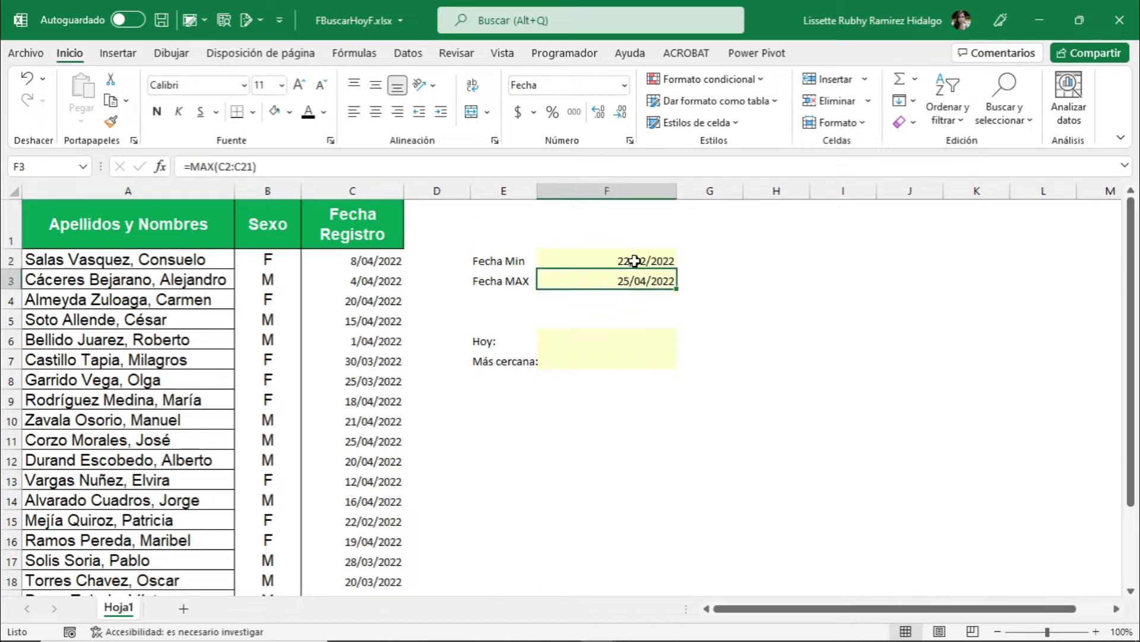
pyautogui.click(634, 258)
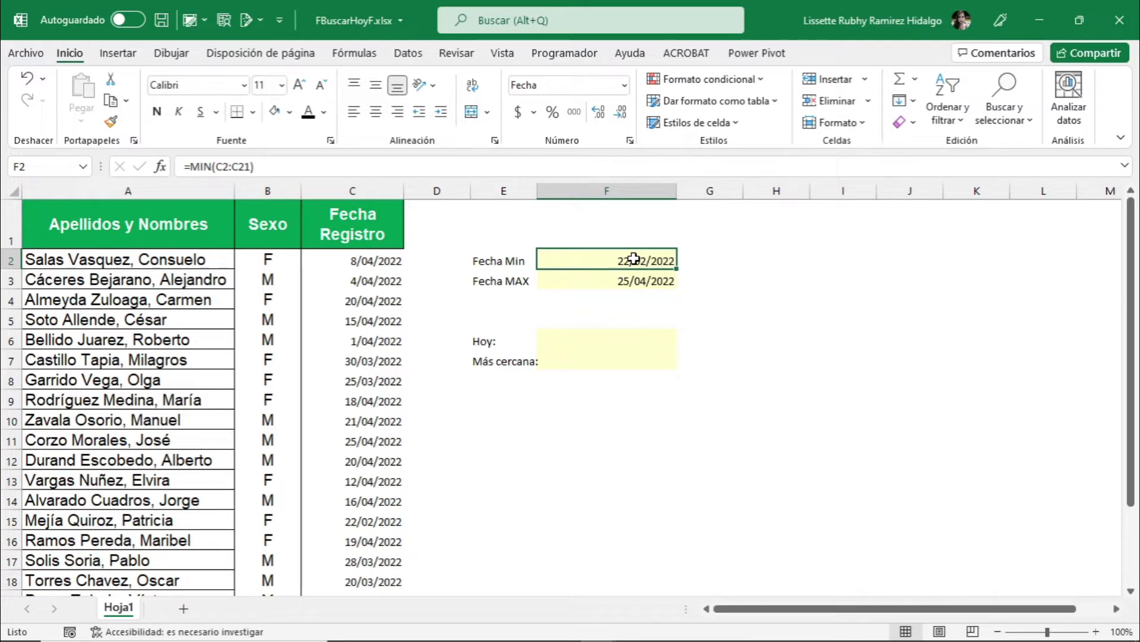
pyautogui.click(632, 279)
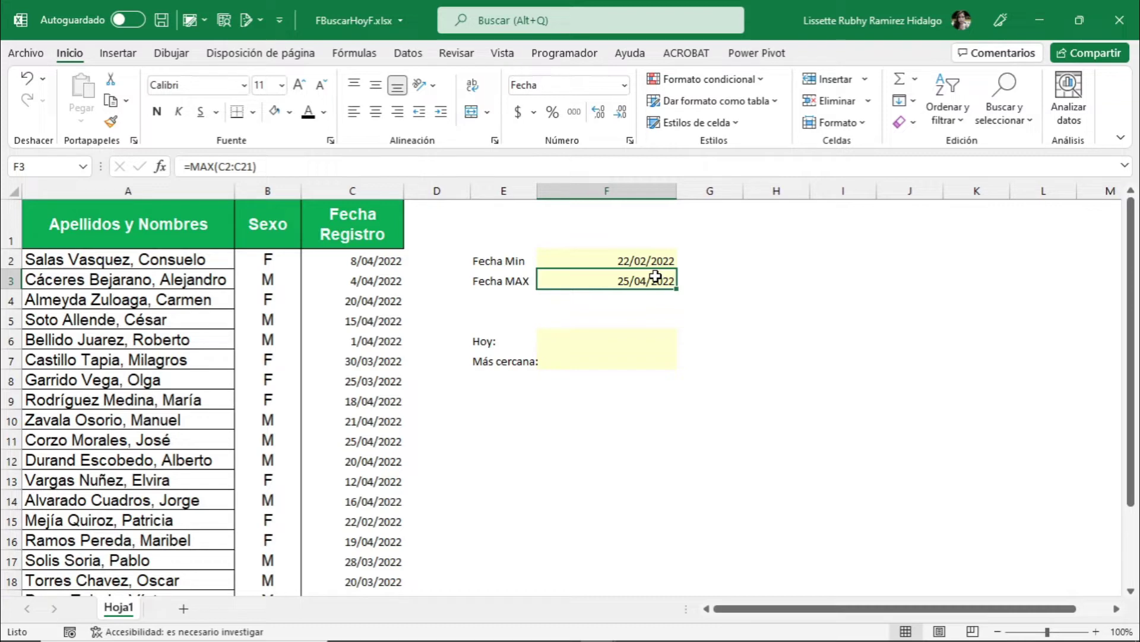
# Step: Enter =HOY() in F6 next to Hoy so it shows 26/04/2022
pyautogui.click(607, 337)
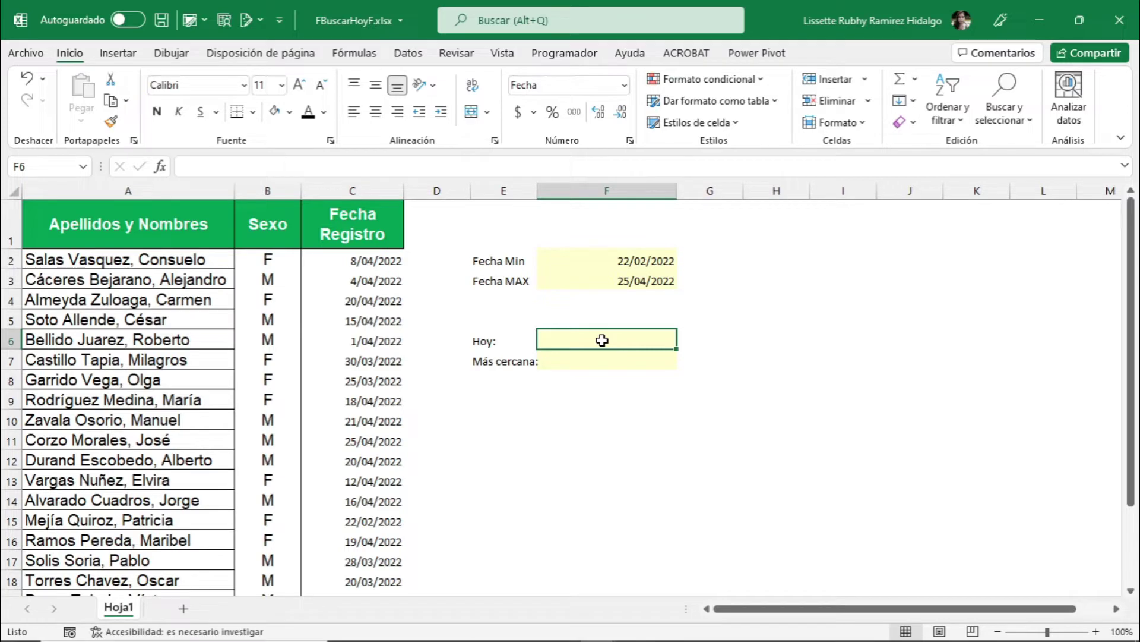
pyautogui.write('=')
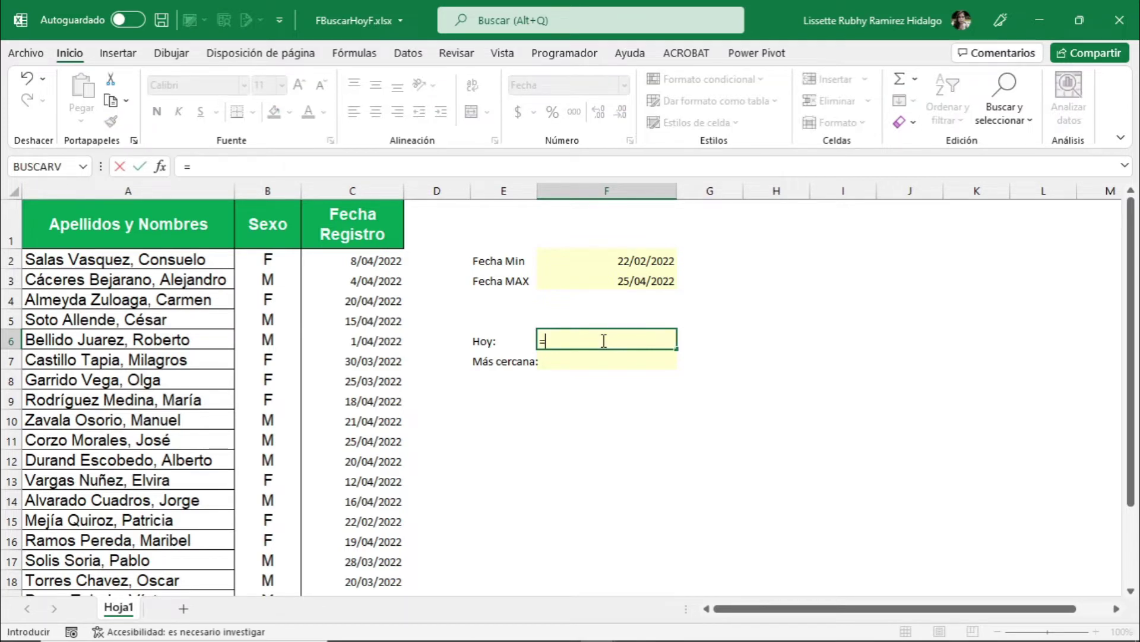
pyautogui.write('Hoy')
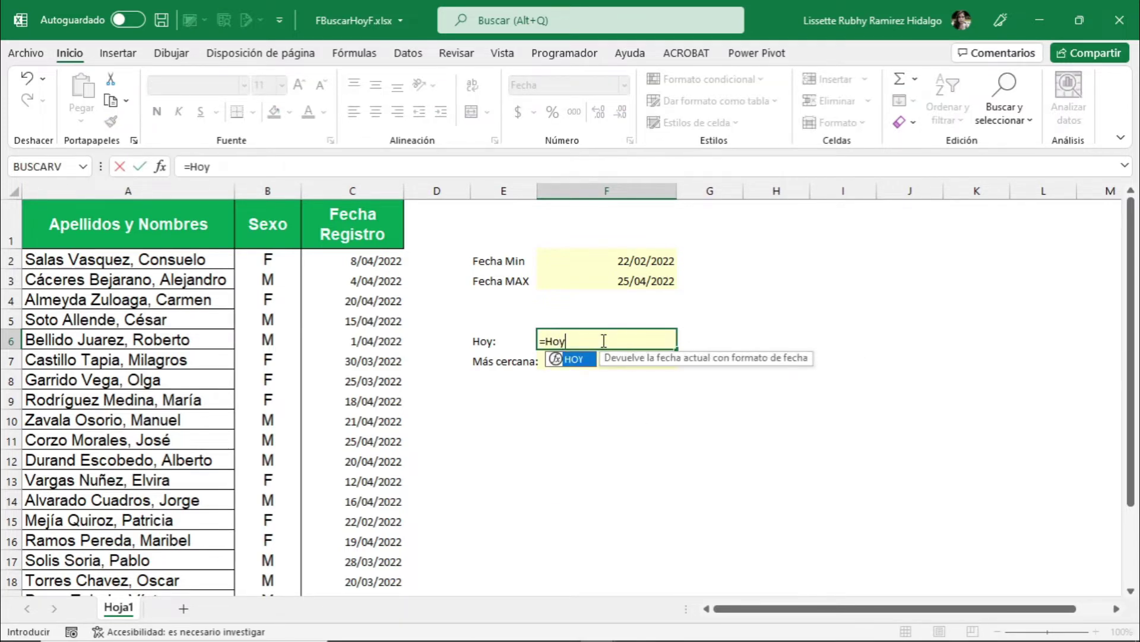
pyautogui.write('()')
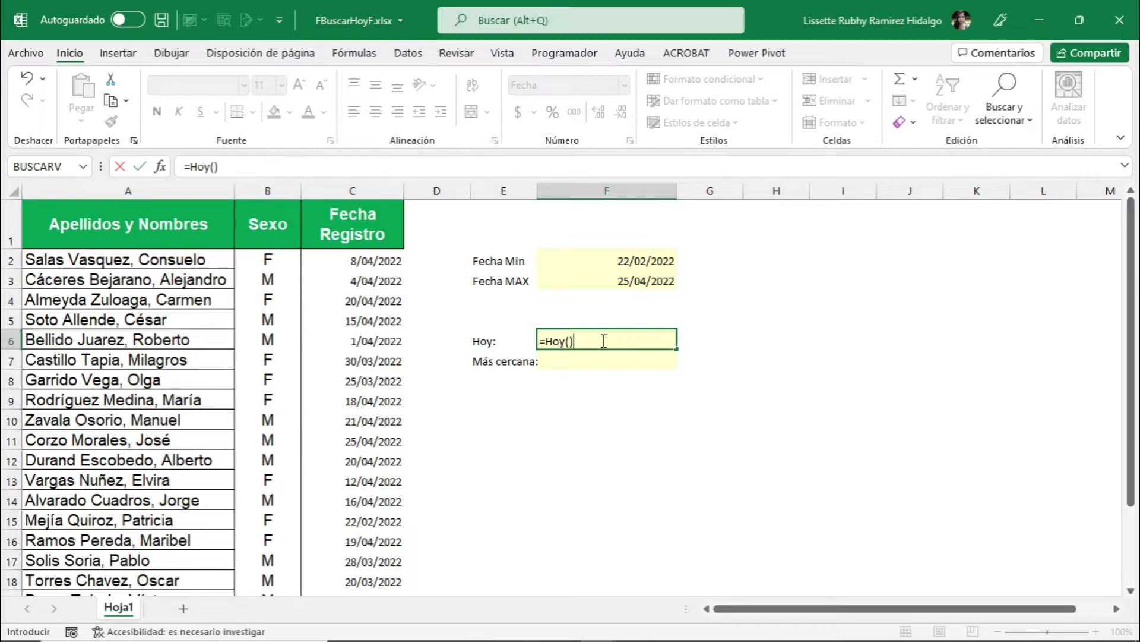
pyautogui.click(141, 168)
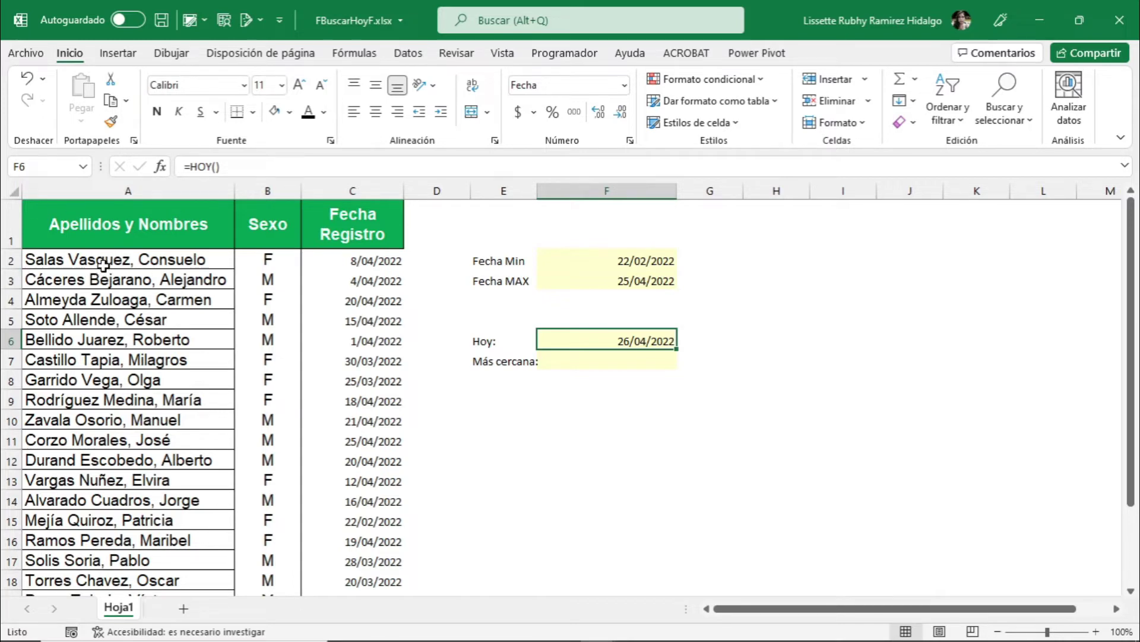
# Step: Sort A2:C21 by Fecha Registro, De más antiguos a más recientes, via Datos > Ordenar
pyautogui.moveTo(103, 265)
pyautogui.mouseDown()
pyautogui.moveTo(361, 613)
pyautogui.moveTo(364, 545)
pyautogui.mouseUp()
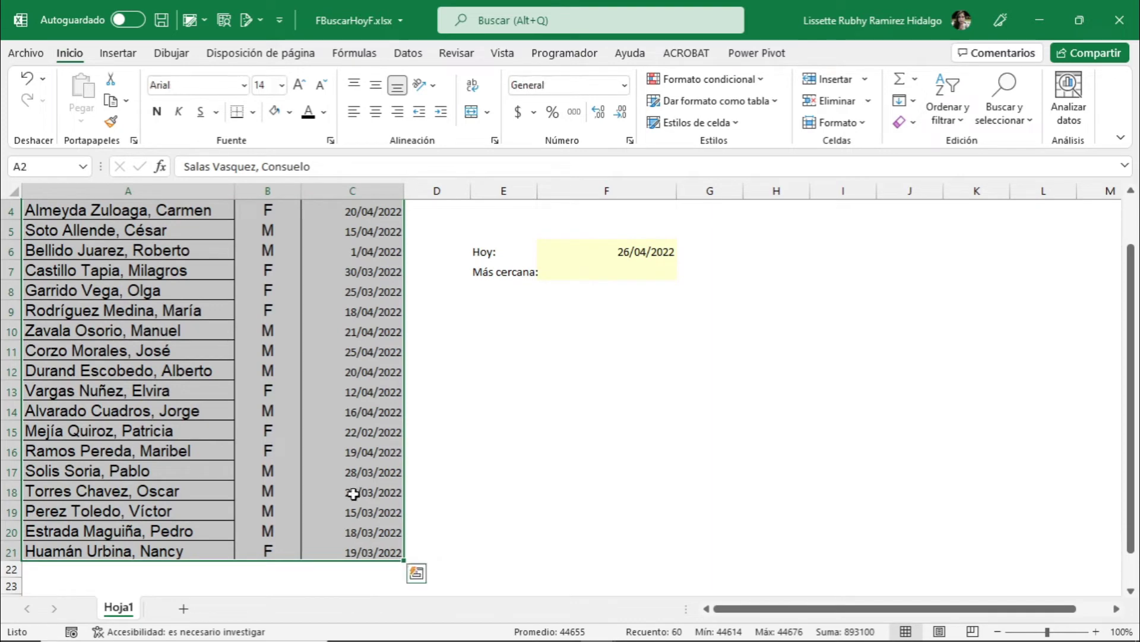
pyautogui.click(408, 56)
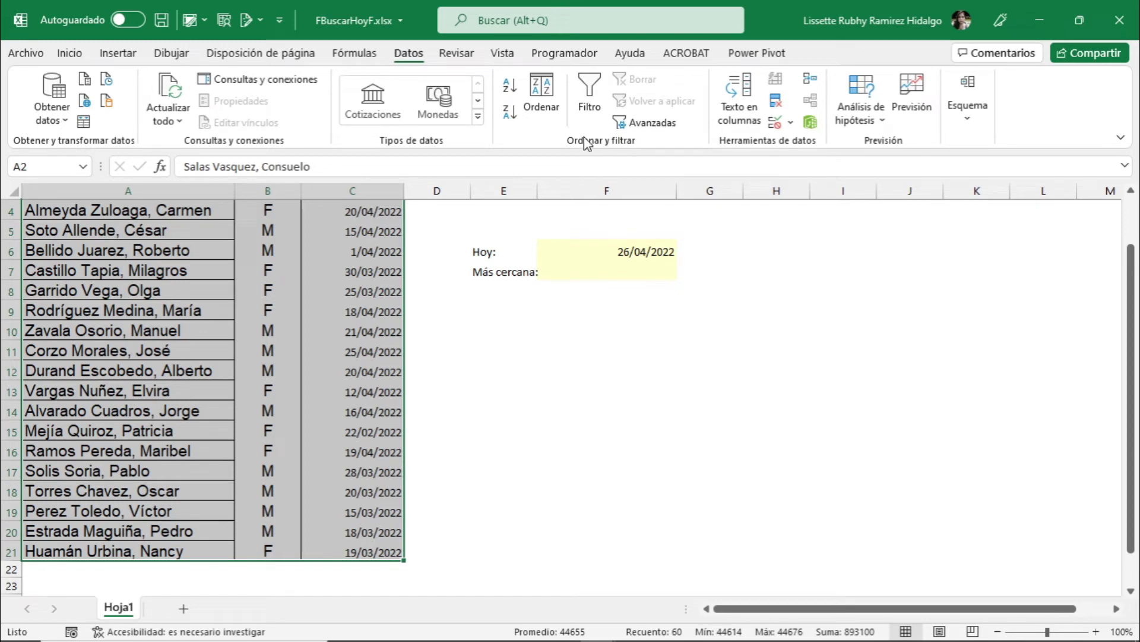
pyautogui.click(540, 98)
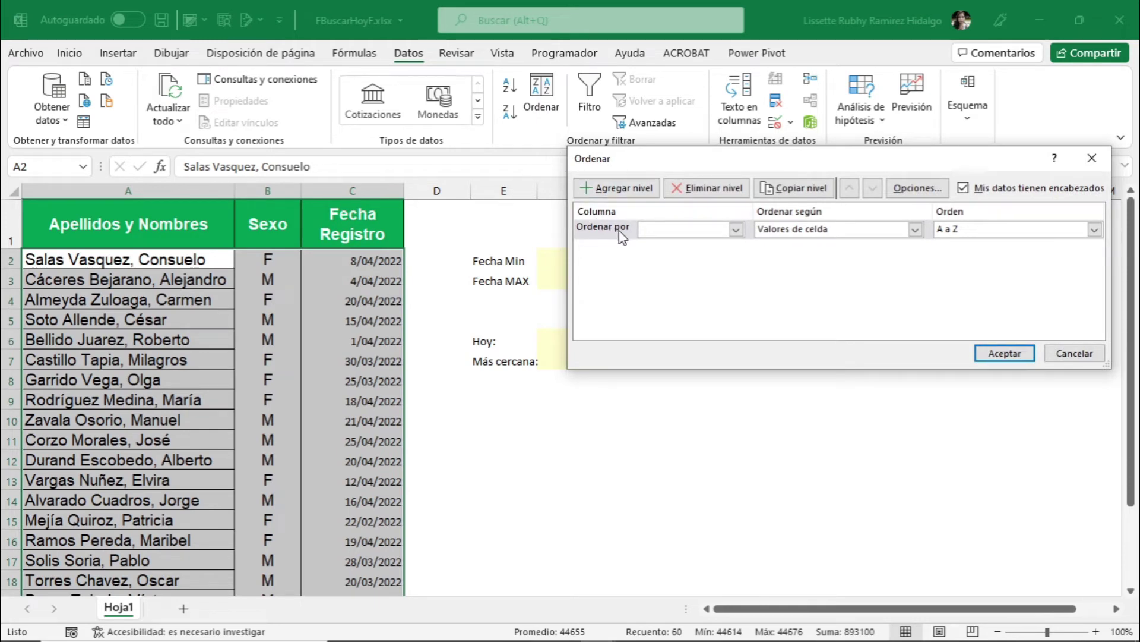
pyautogui.click(737, 230)
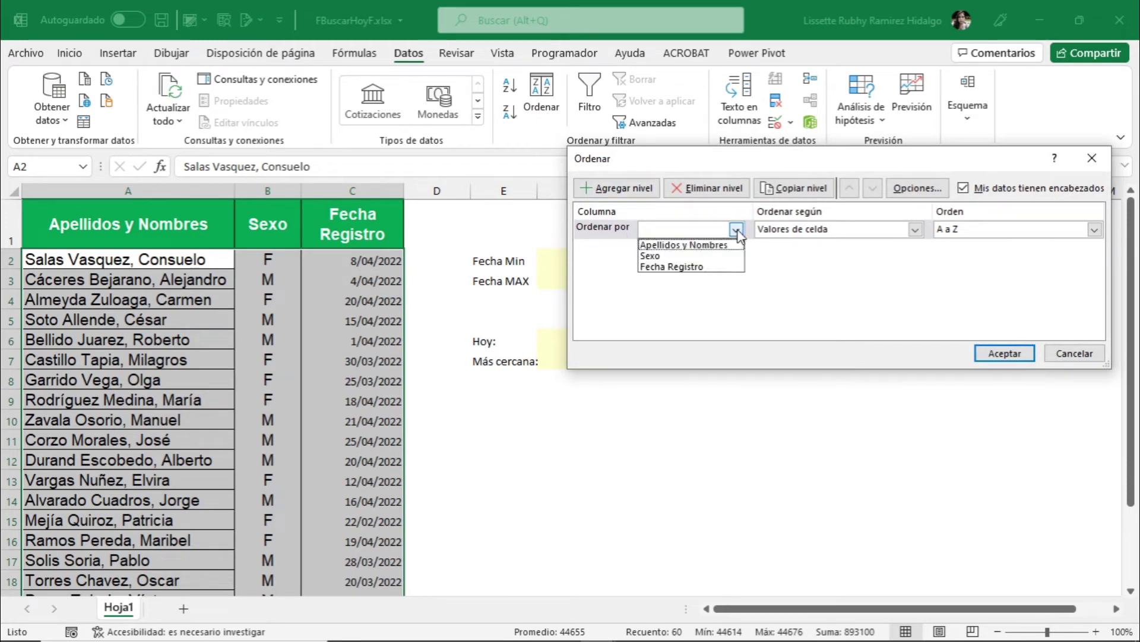
pyautogui.click(698, 268)
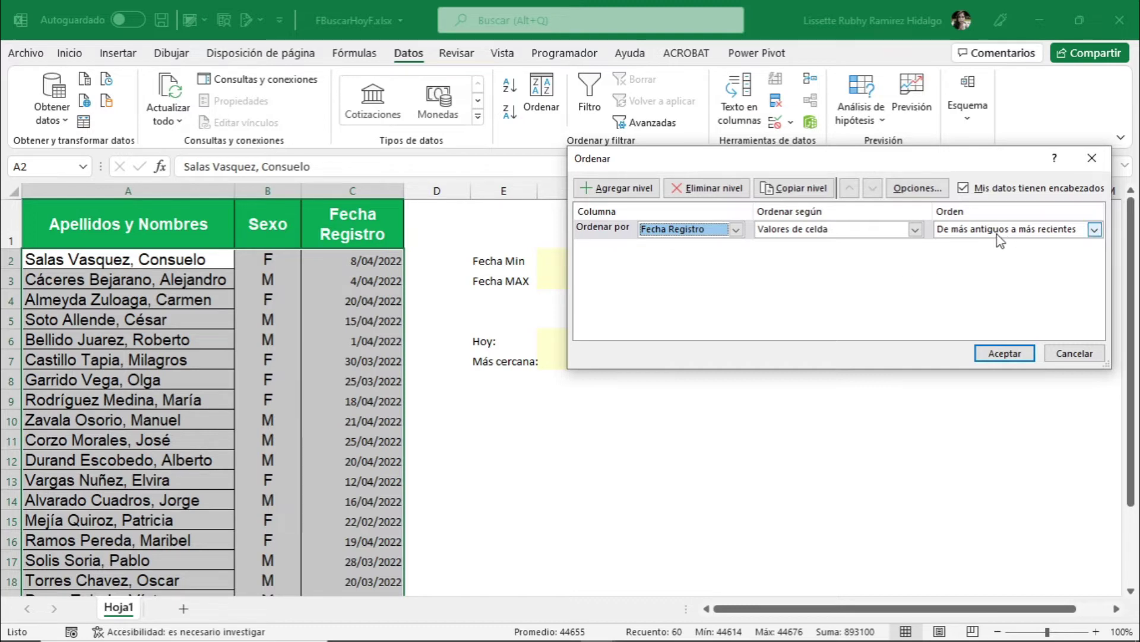
pyautogui.click(1095, 230)
pyautogui.click(1095, 230)
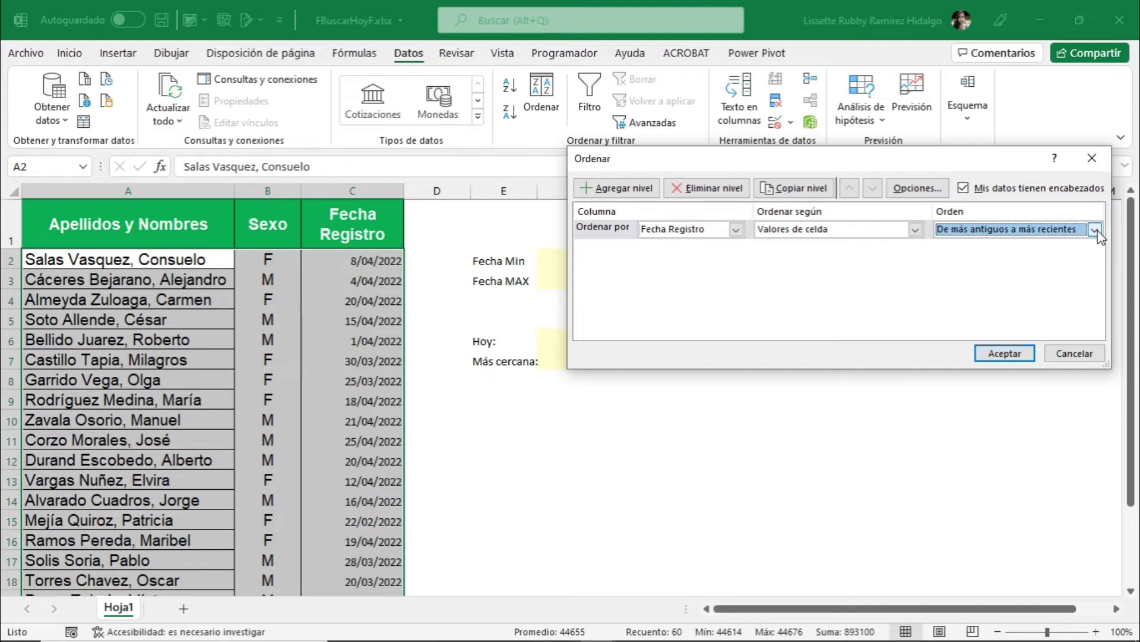
pyautogui.click(1010, 354)
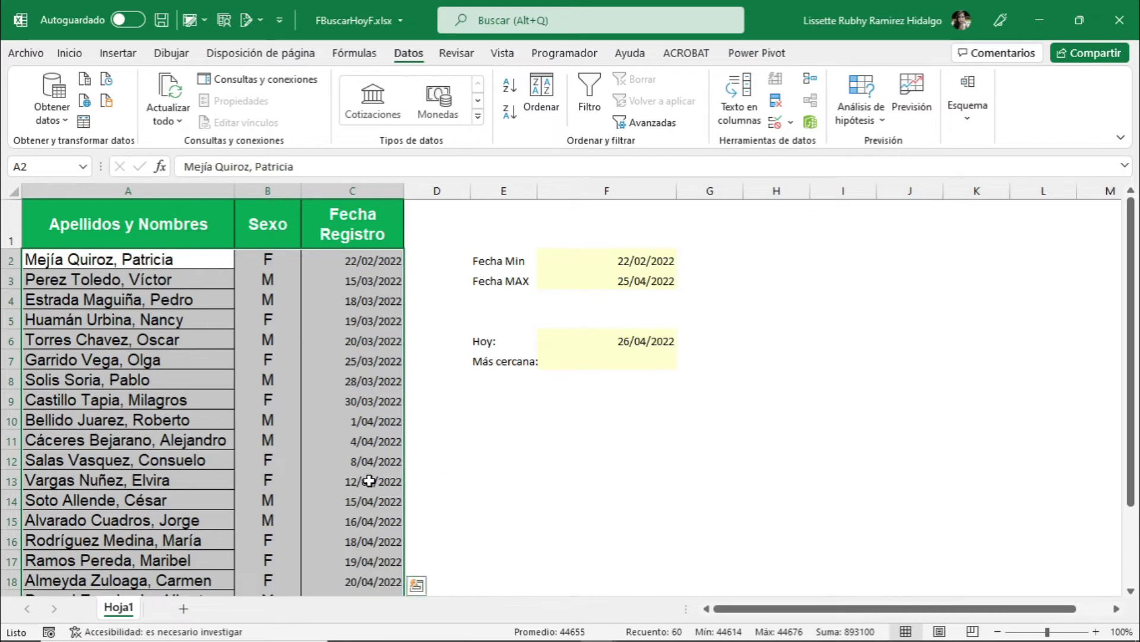
pyautogui.scroll(-1, 373, 292)
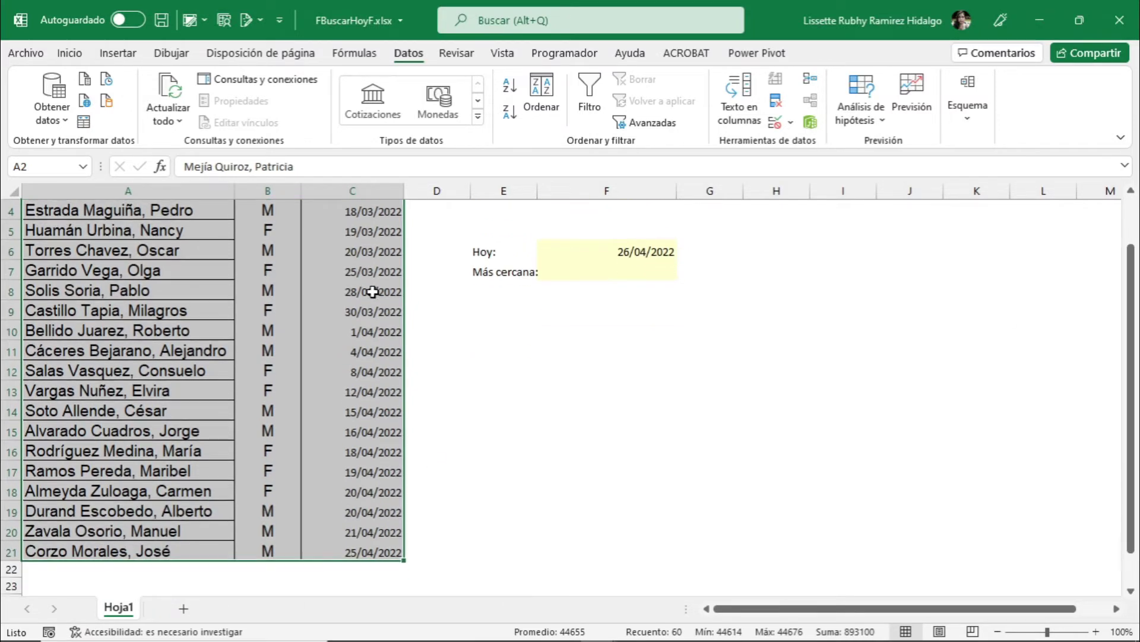
pyautogui.scroll(-1, 373, 292)
pyautogui.scroll(2, 374, 293)
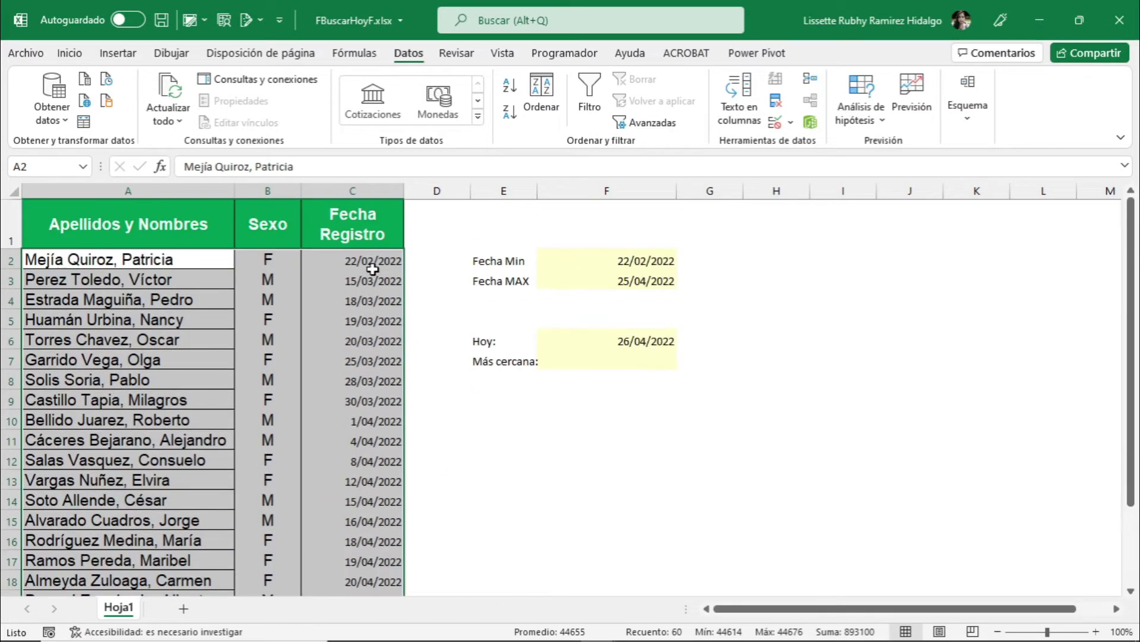
pyautogui.scroll(-3, 357, 484)
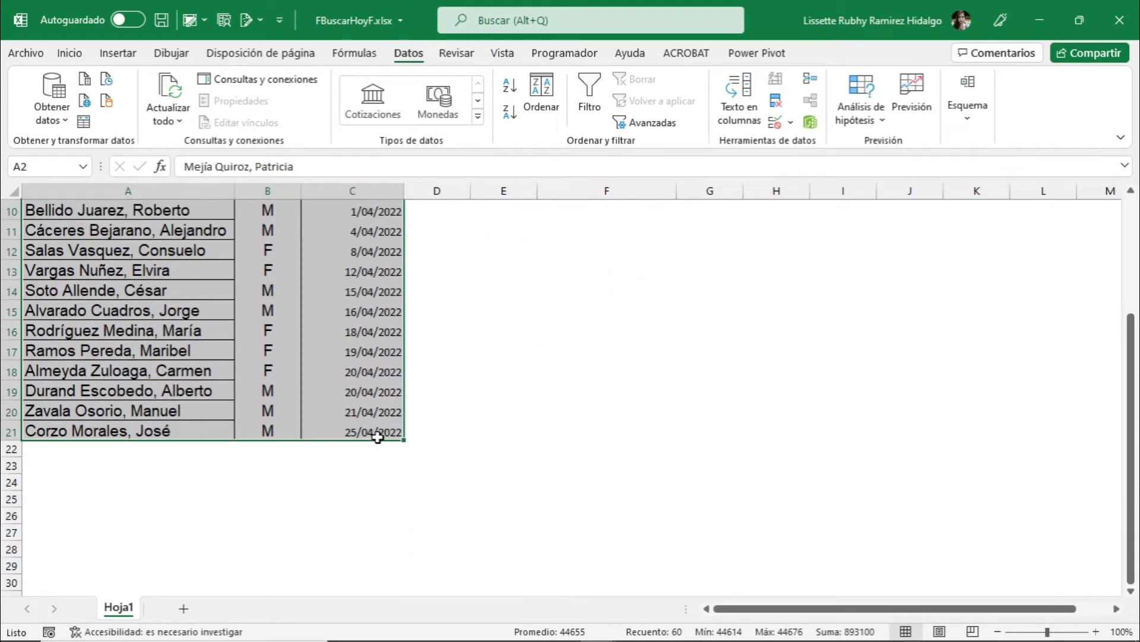
pyautogui.scroll(3, 378, 438)
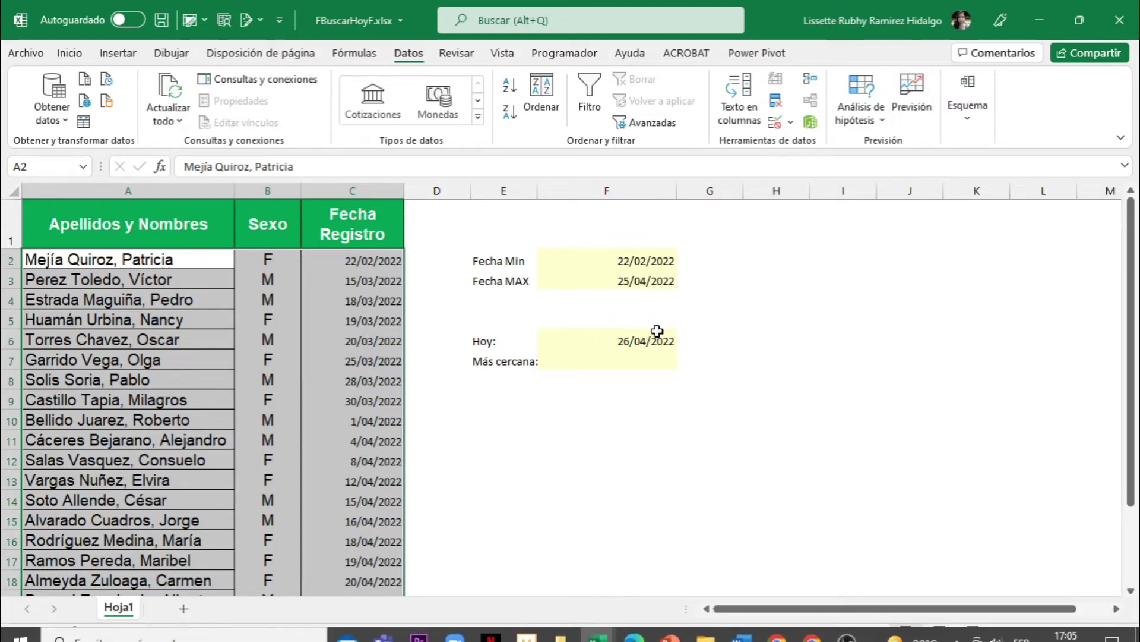
pyautogui.click(650, 351)
pyautogui.click(656, 344)
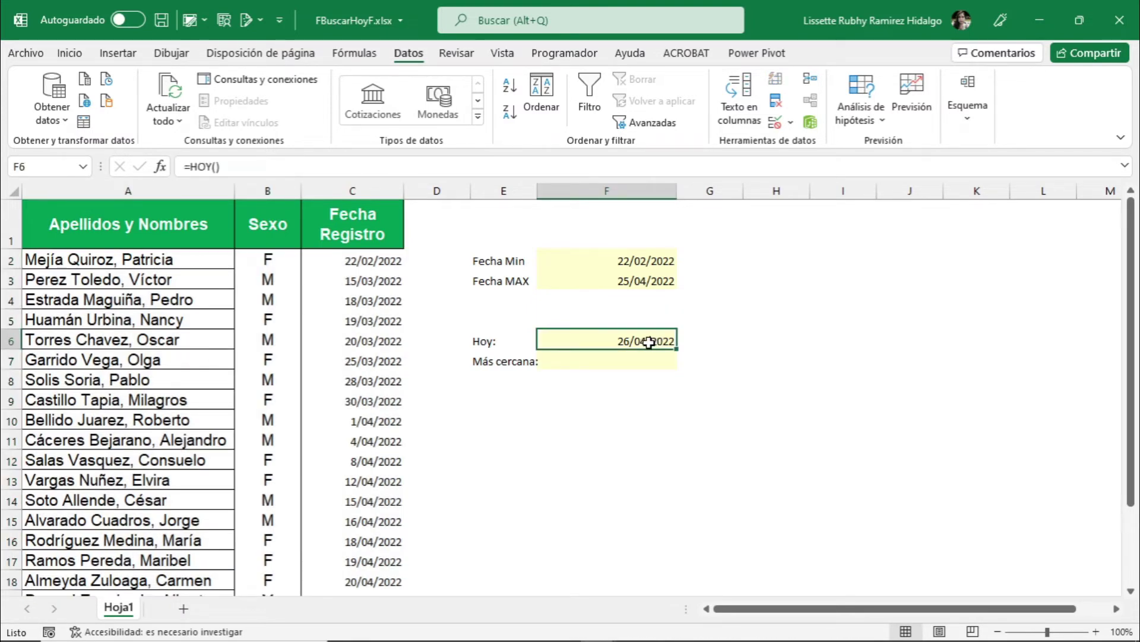
pyautogui.click(624, 358)
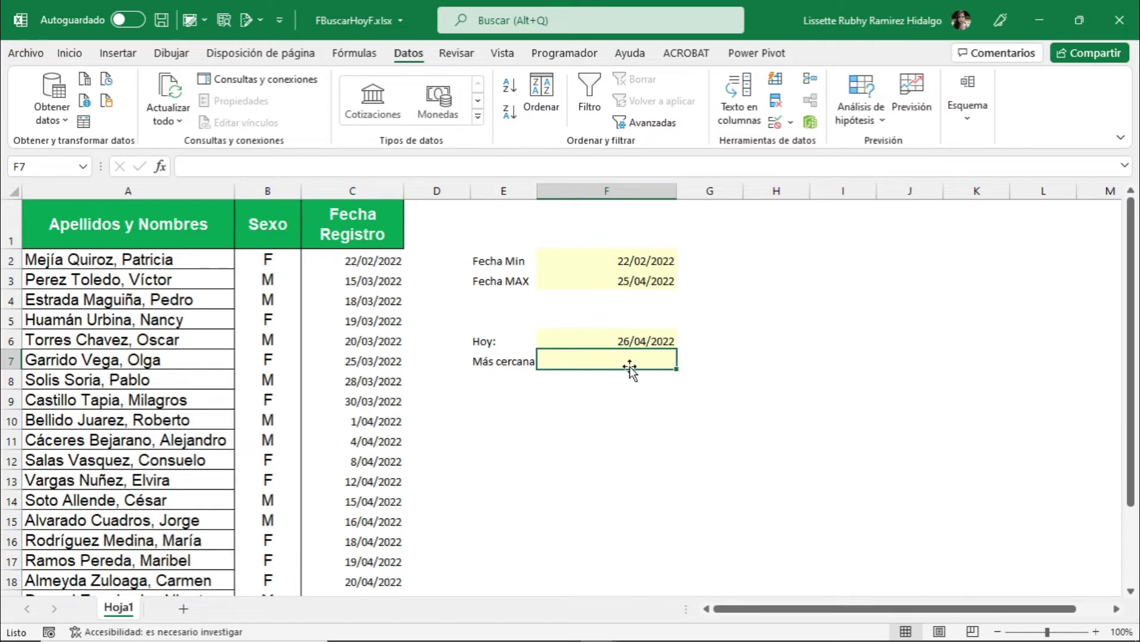
# Step: Insert the BUSCARV function into F7 through the fx button to bring up Argumentos de función
pyautogui.click(160, 166)
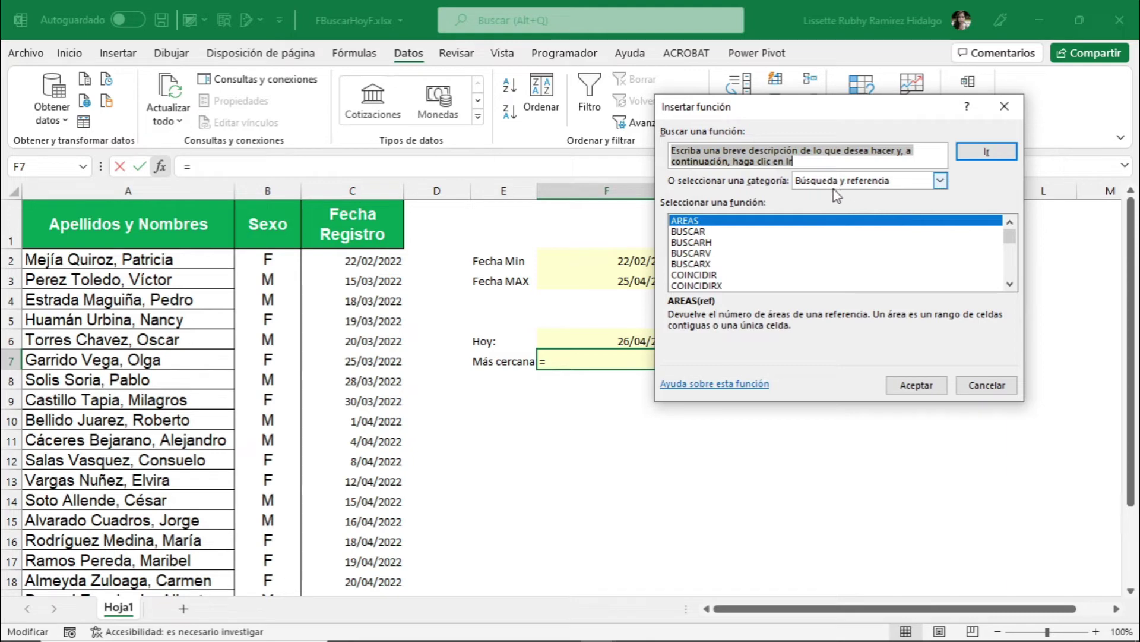
pyautogui.click(703, 254)
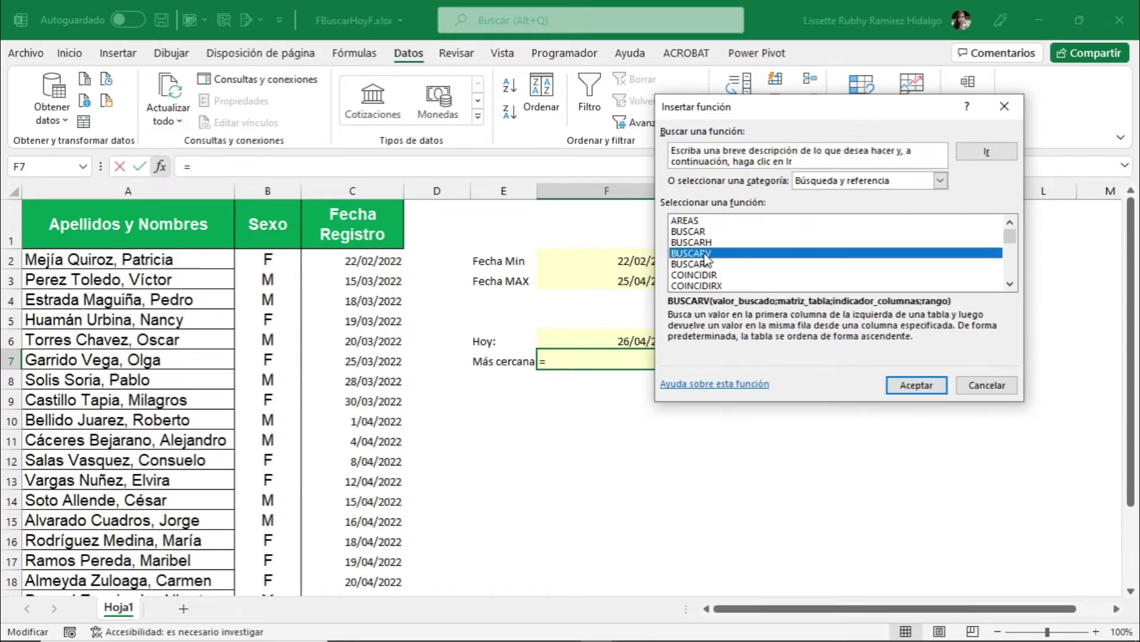
pyautogui.doubleClick(705, 254)
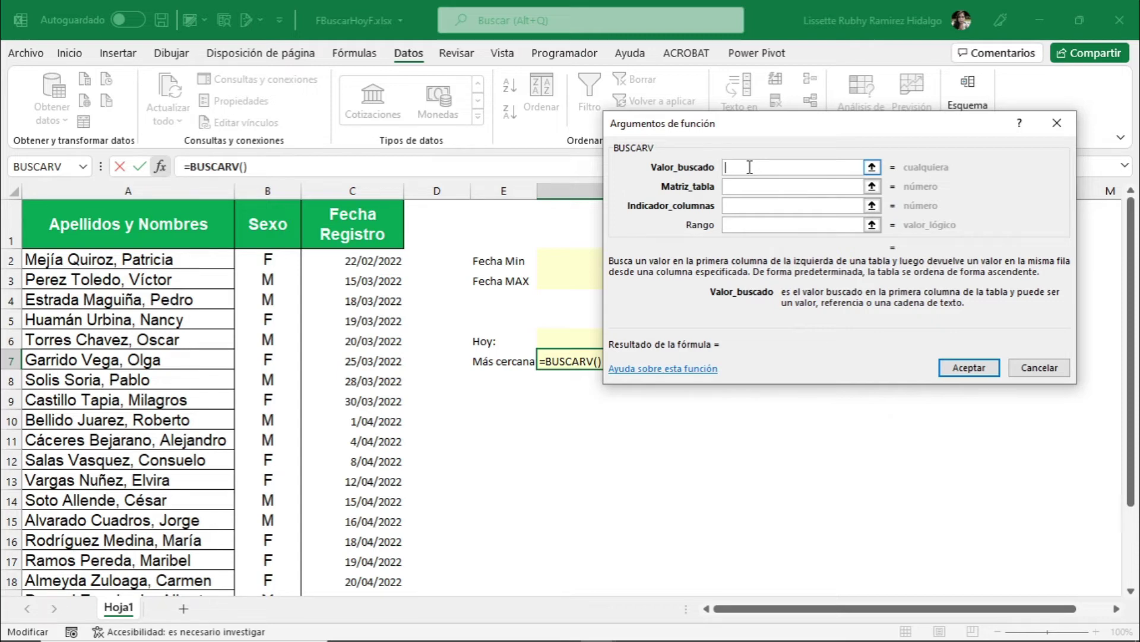
# Step: Set BUSCARV's lookup value to hoy() and its table range to C2:C21
pyautogui.write('hoy(')
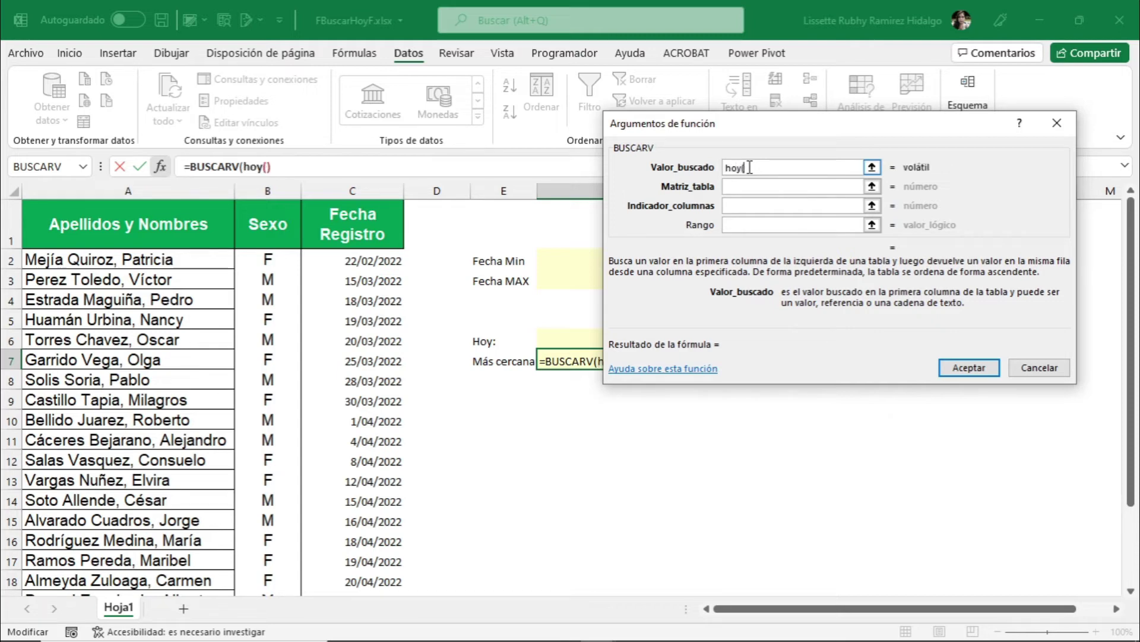
pyautogui.write(')')
pyautogui.click(747, 187)
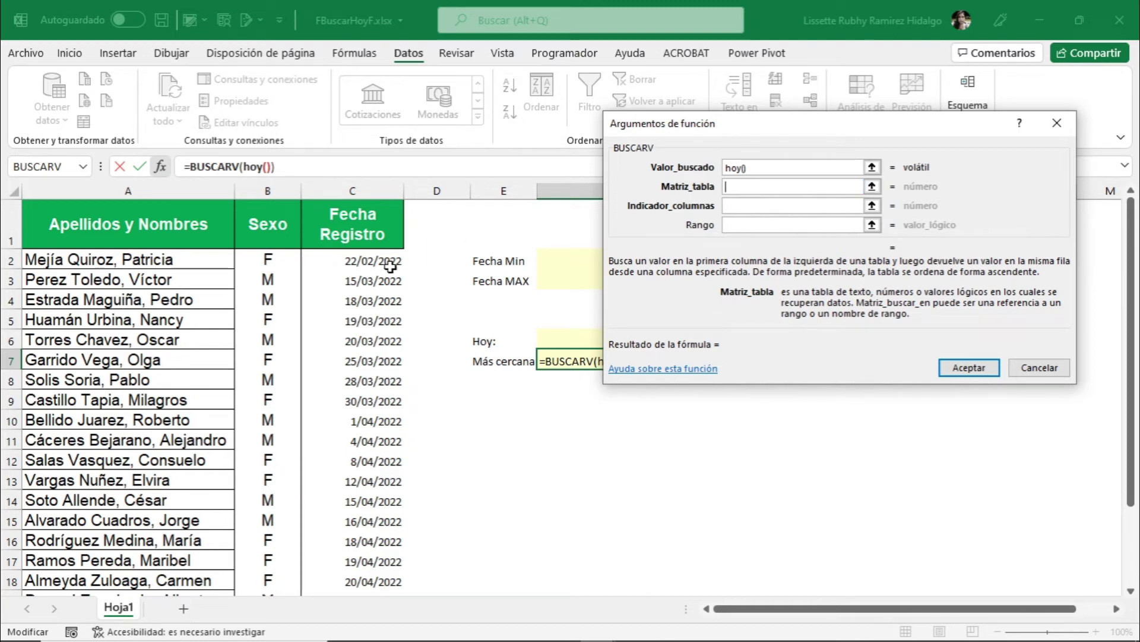
pyautogui.moveTo(383, 261); pyautogui.dragTo(346, 555)
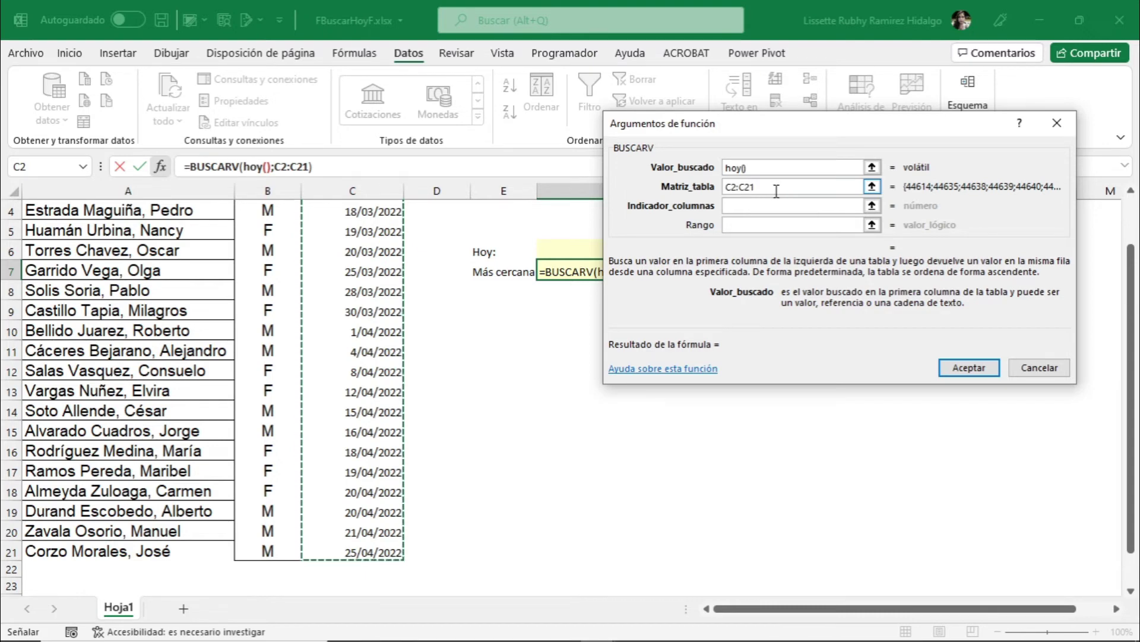
pyautogui.click(736, 208)
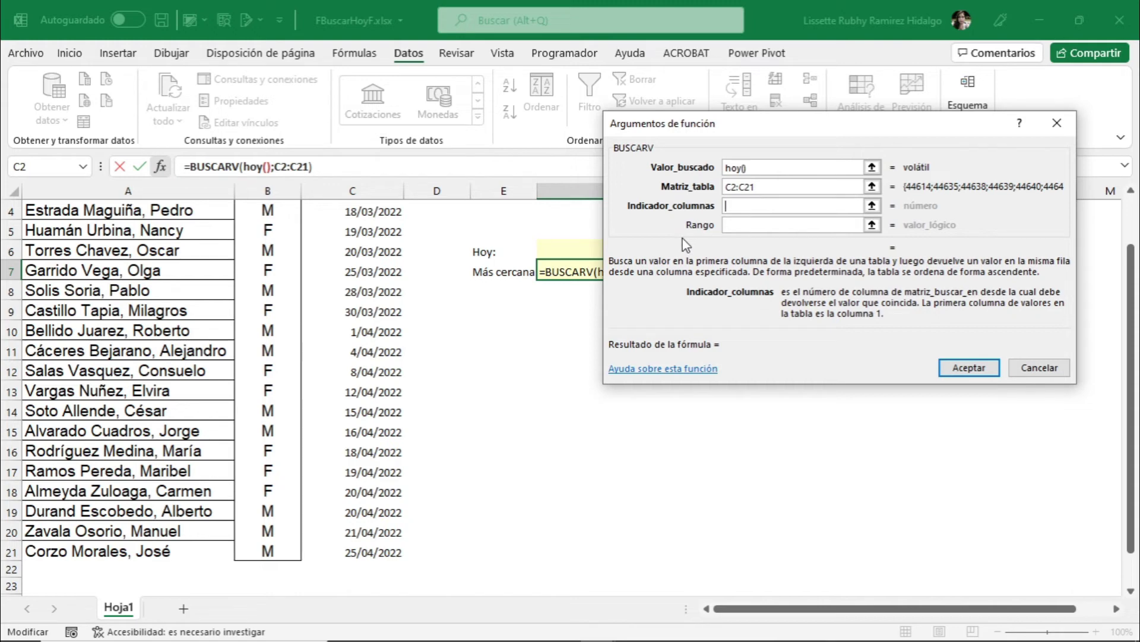
# Step: Finish BUSCARV with column 1 and match type verdadero, returning 25/04/2022 in F7
pyautogui.scroll(1, 583, 242)
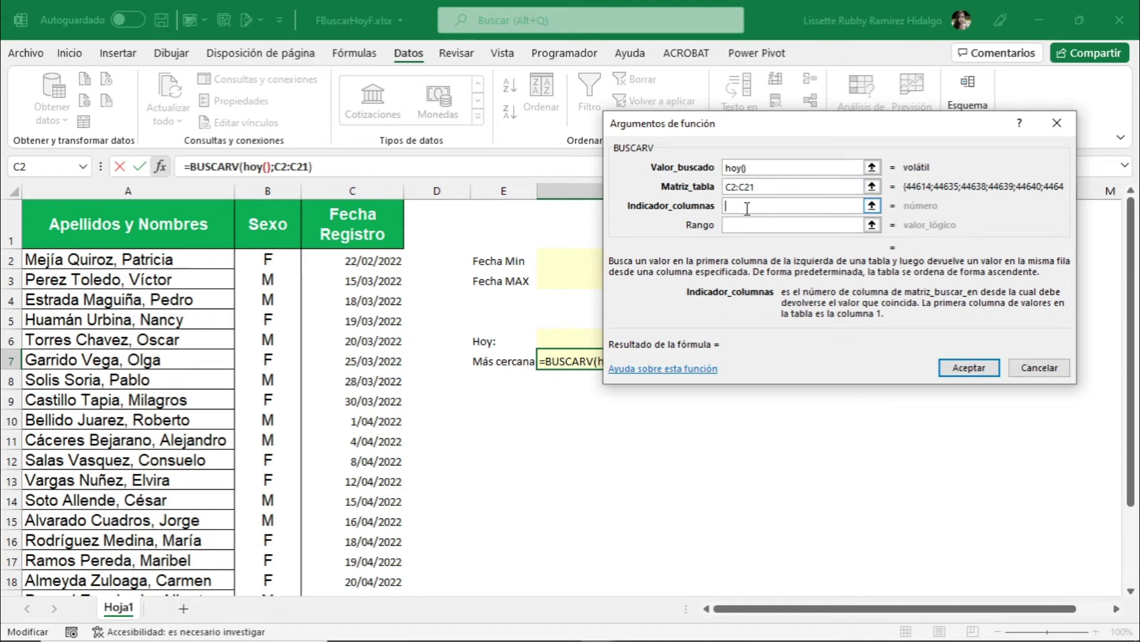
pyautogui.write('1')
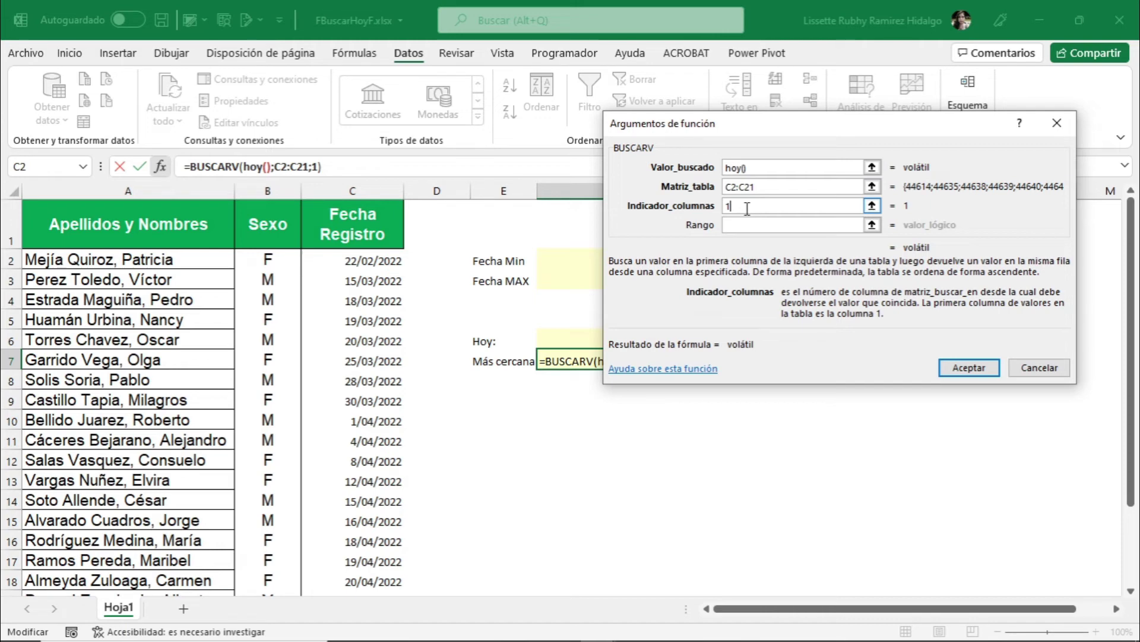
pyautogui.click(738, 226)
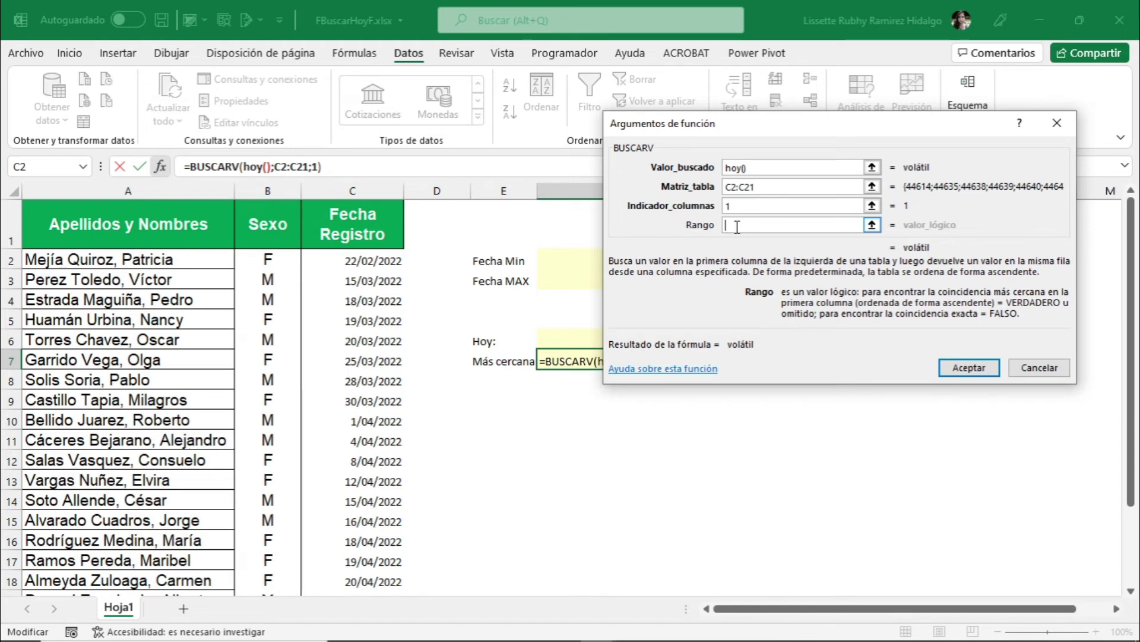
pyautogui.write('verdadero')
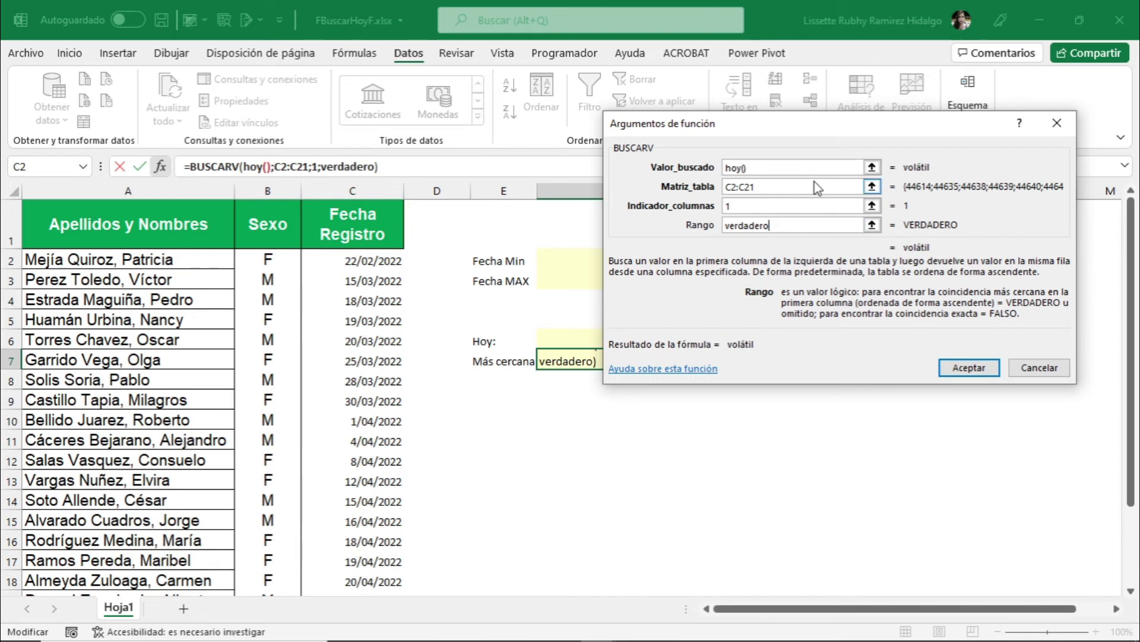
pyautogui.click(968, 368)
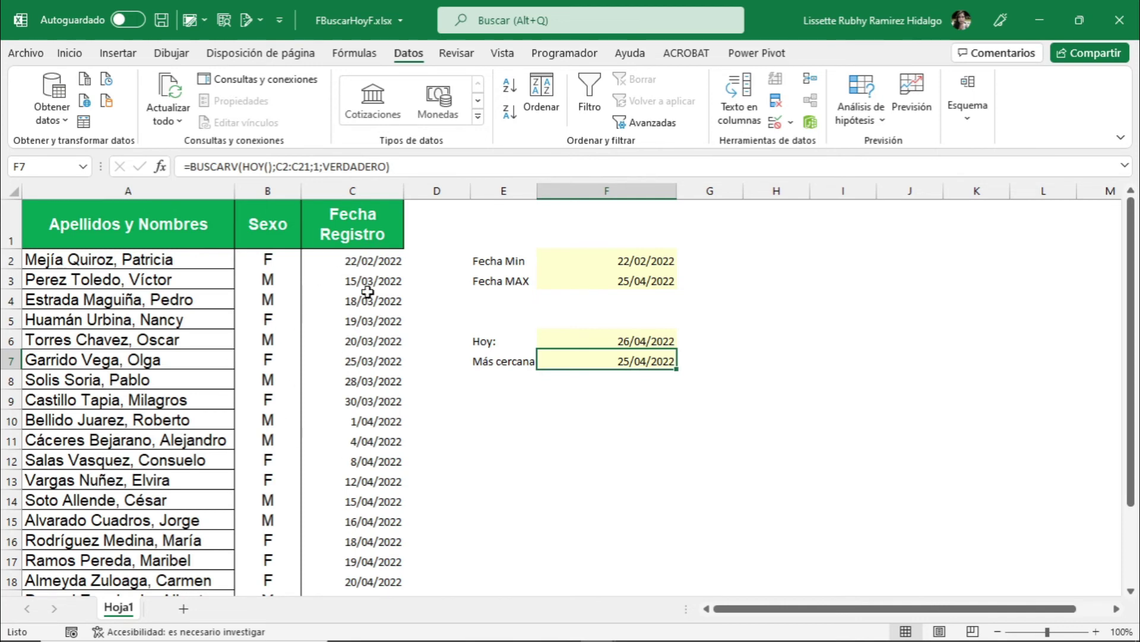
pyautogui.click(633, 341)
pyautogui.click(622, 359)
pyautogui.click(660, 340)
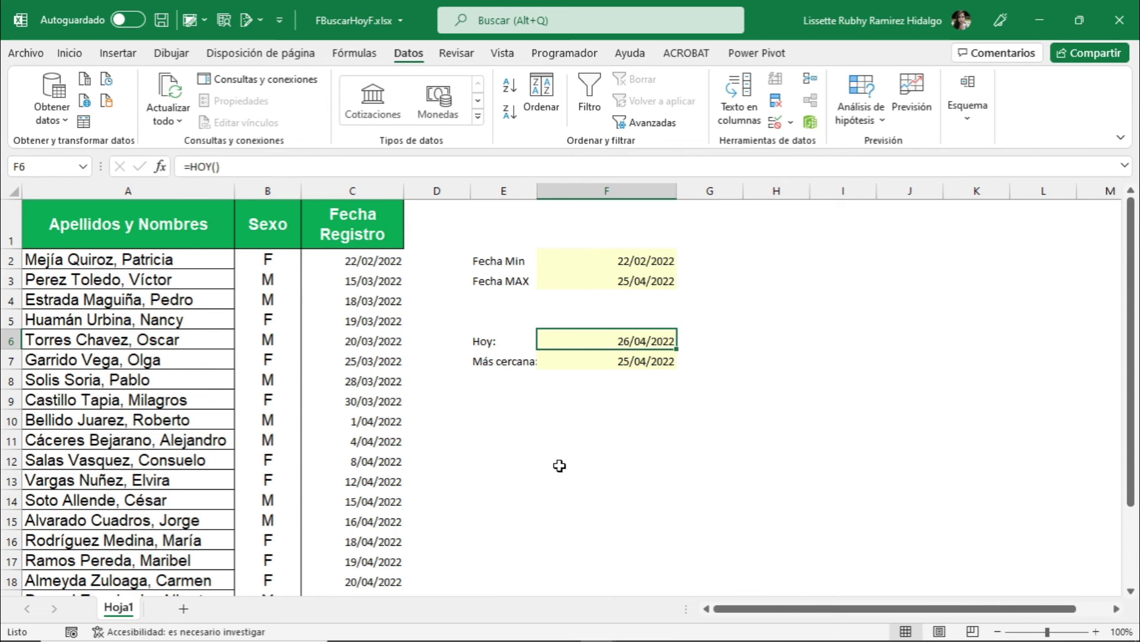
pyautogui.click(632, 364)
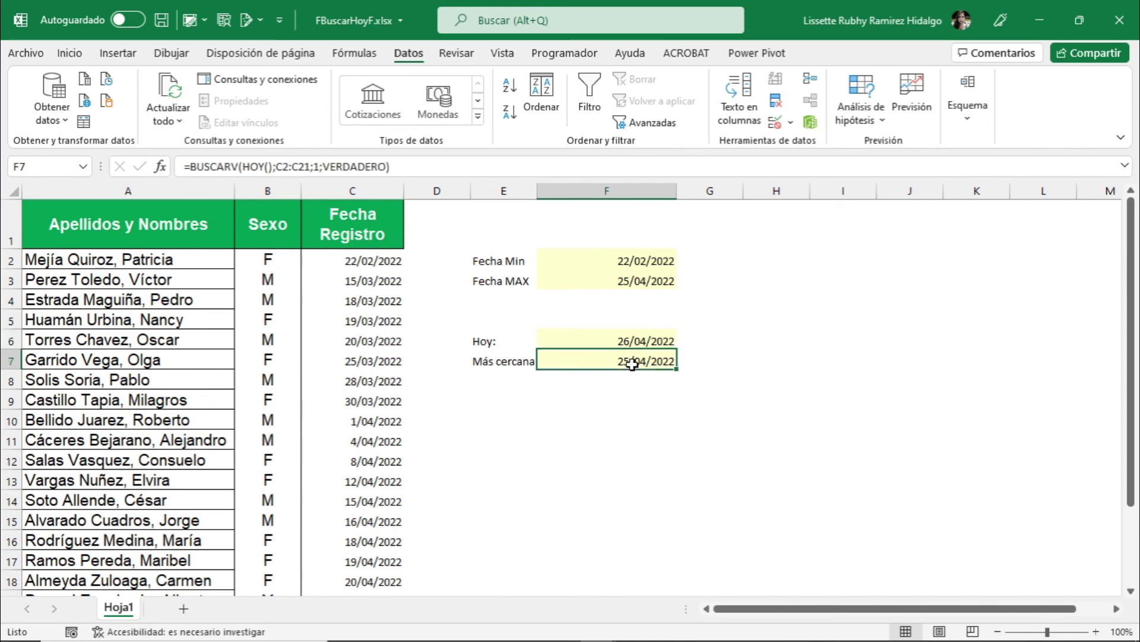
pyautogui.click(630, 341)
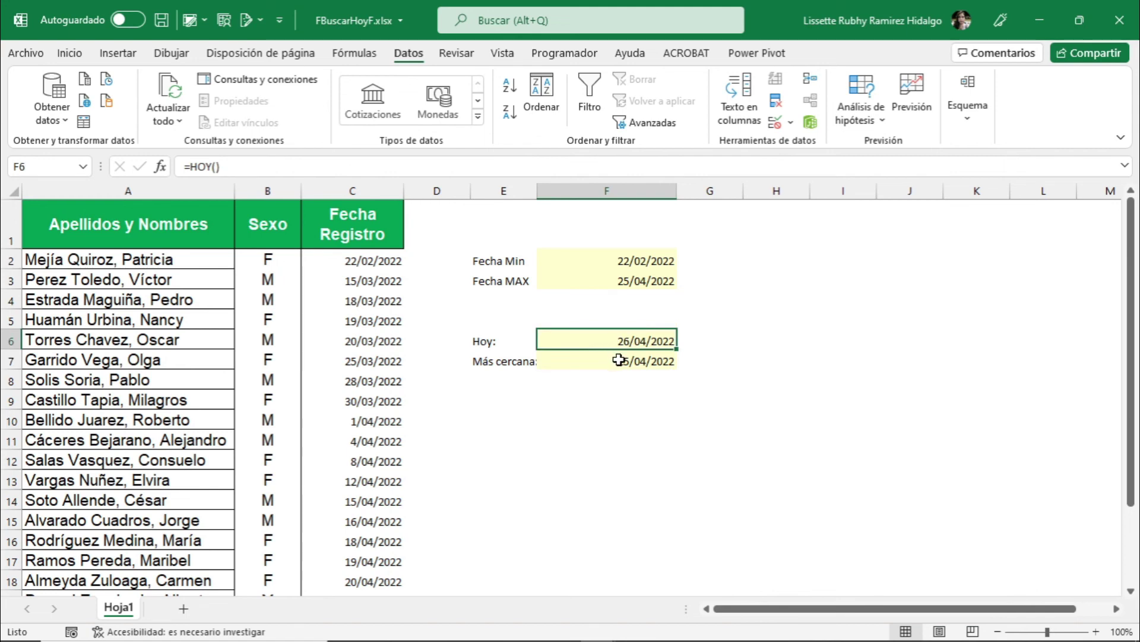
pyautogui.click(618, 360)
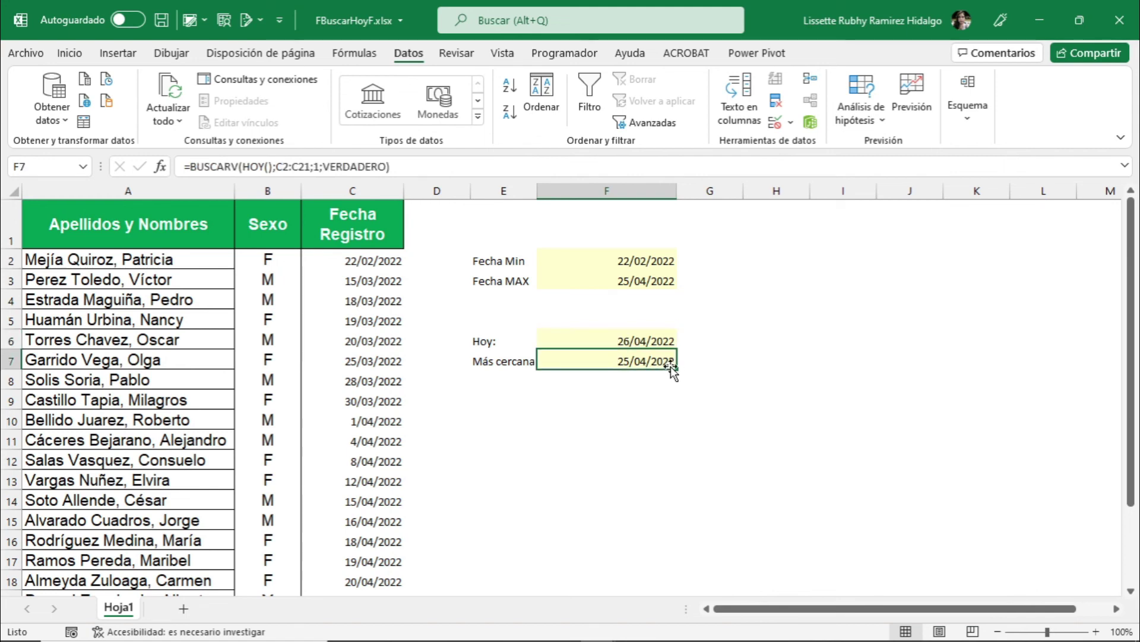